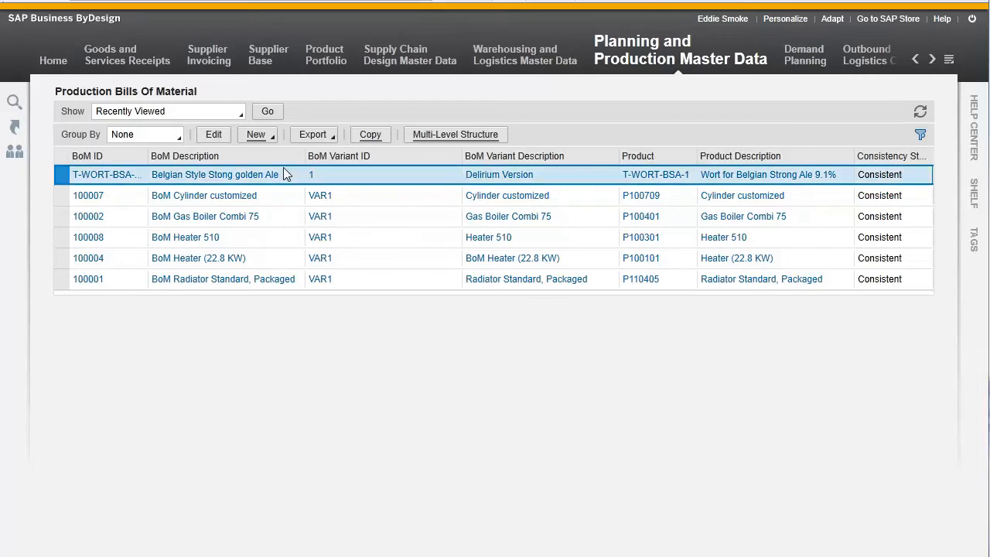
Open the Belgian Style Stong golden Ale BoM for editing, widen the line item columns and review its input products
click(215, 135)
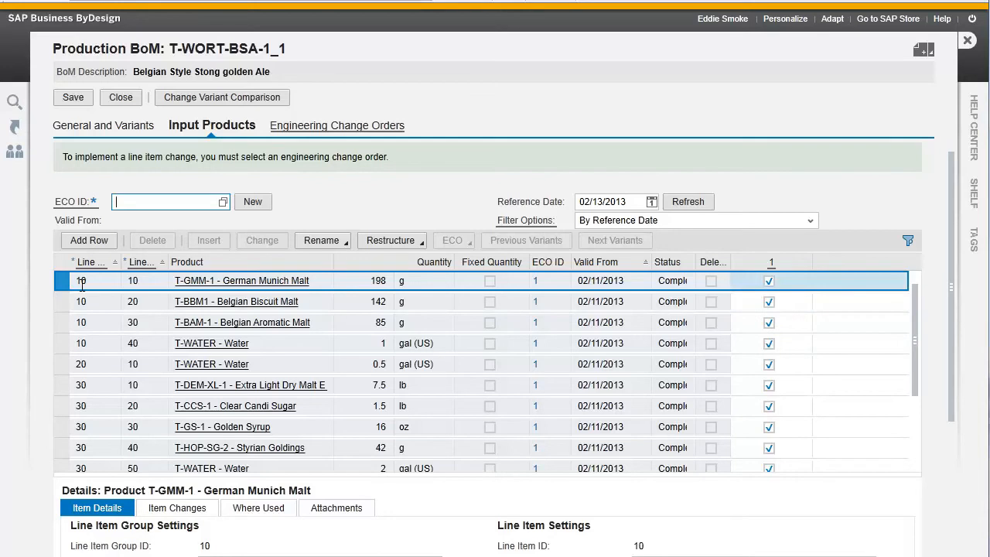
drag(122, 261, 232, 261)
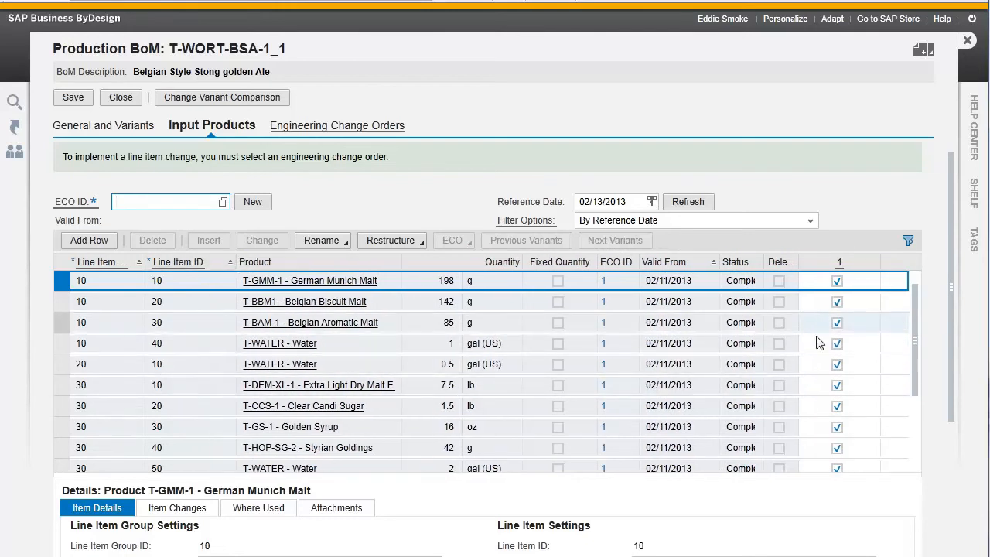
drag(913, 344, 913, 424)
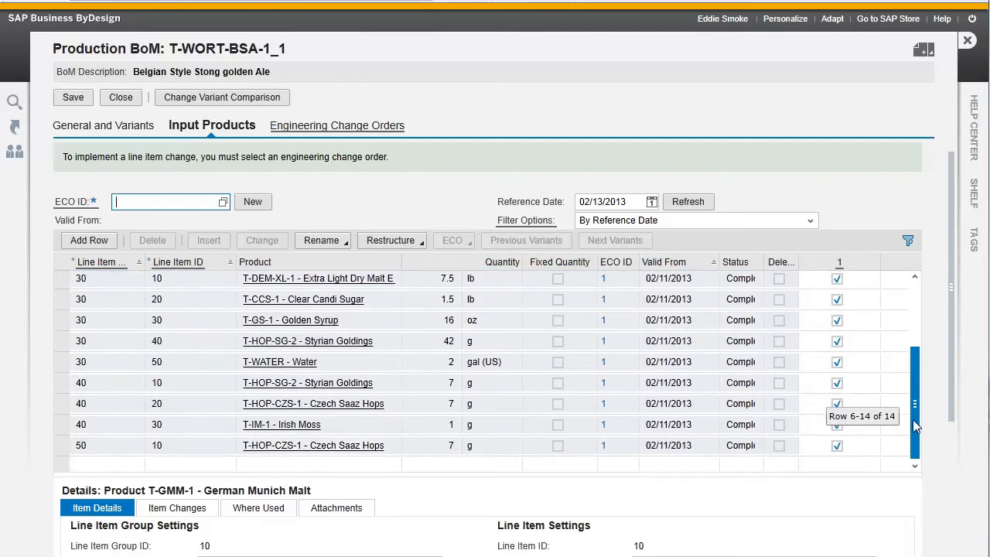
drag(955, 362, 943, 428)
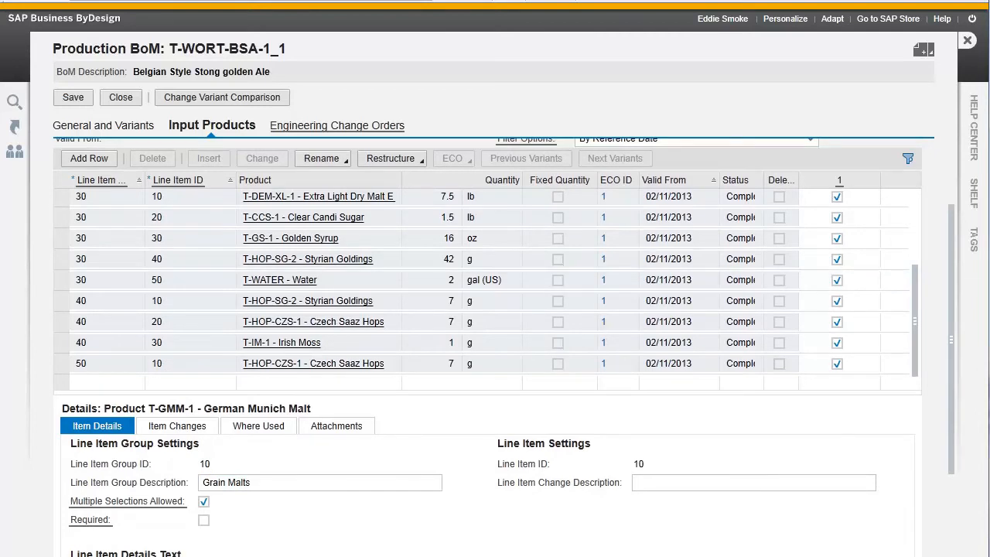
drag(913, 288, 918, 198)
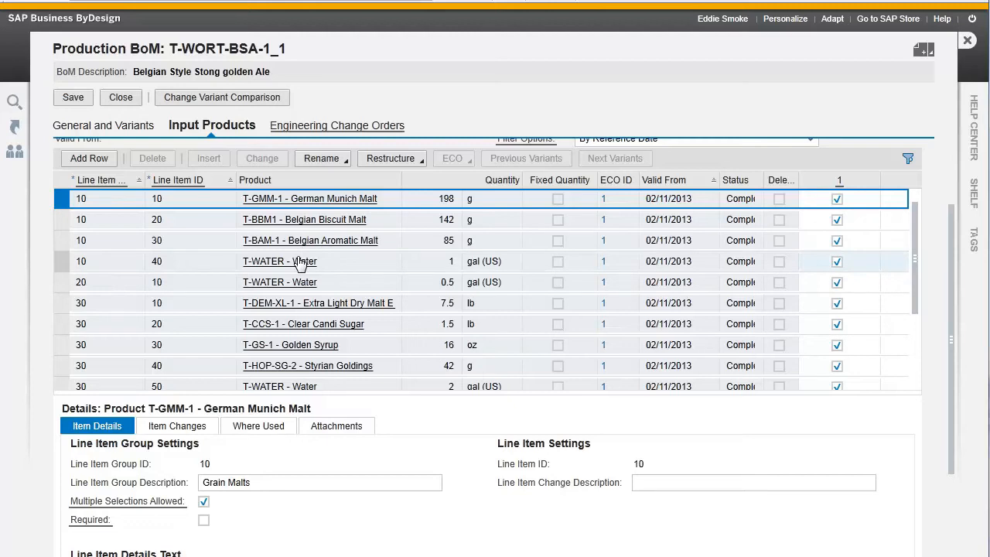
Examine the line item group descriptions of groups 20, 30, 40 and 50 among the input products
click(62, 281)
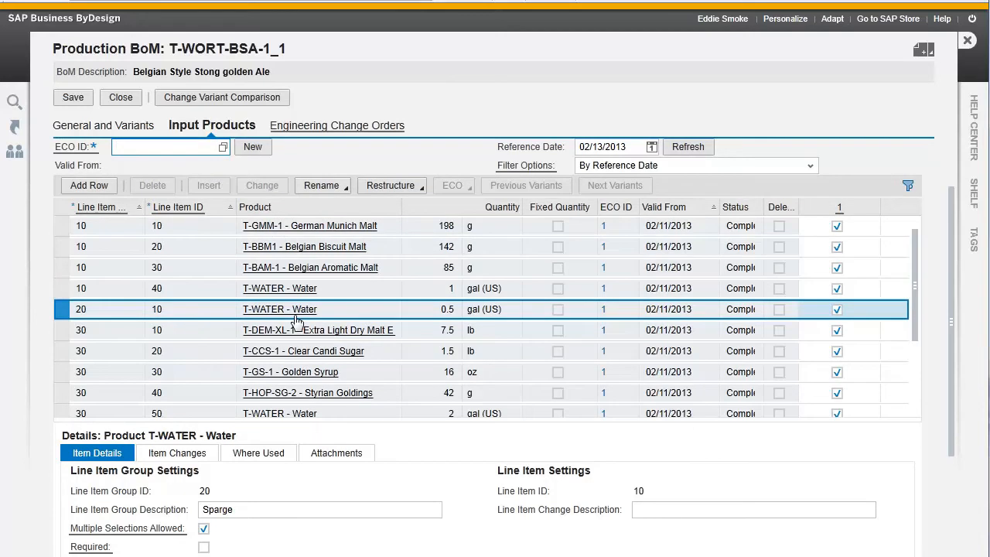
click(60, 332)
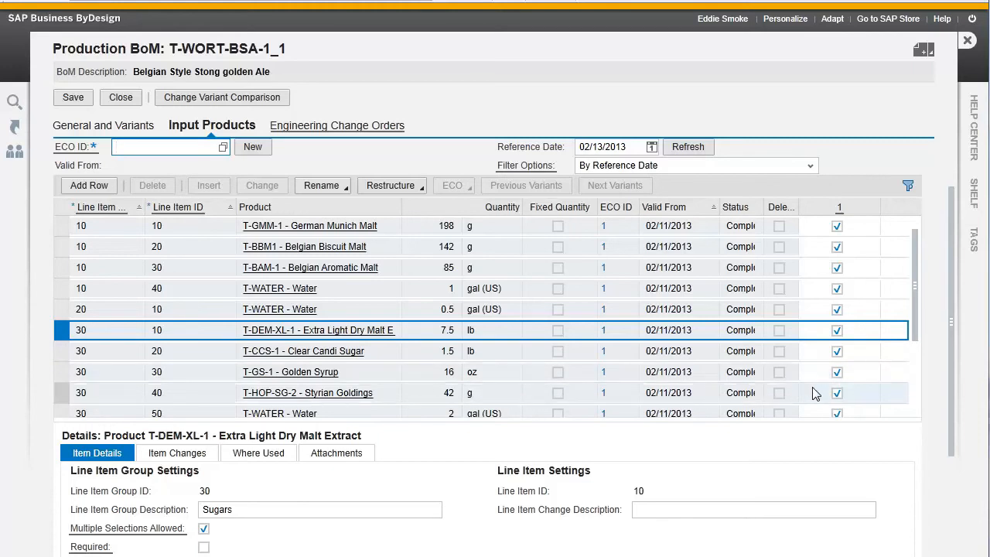
click(915, 377)
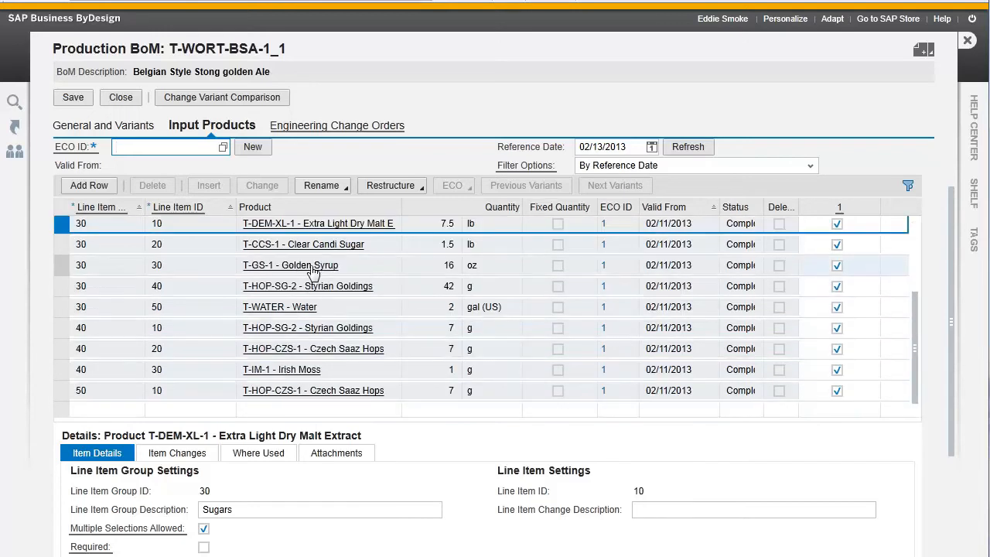
click(65, 287)
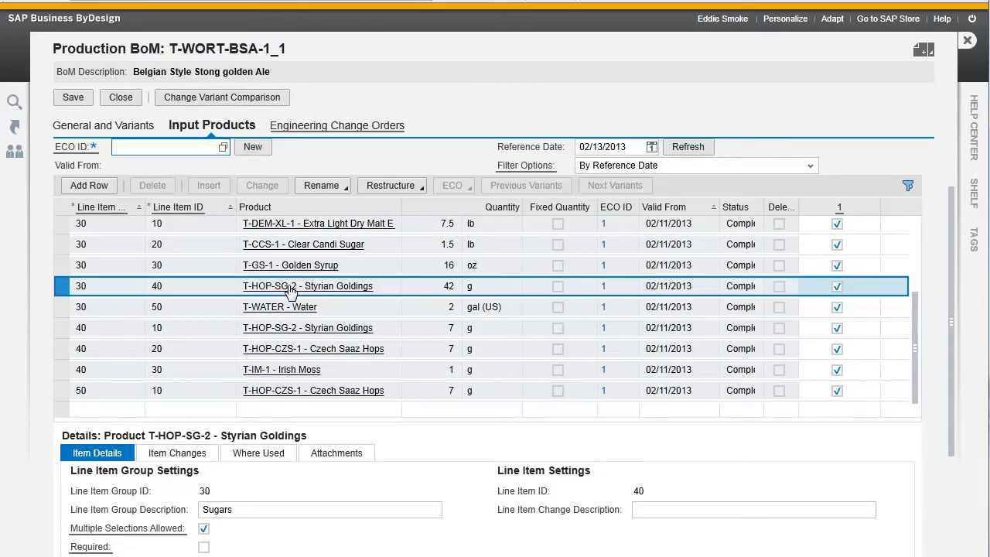
click(66, 333)
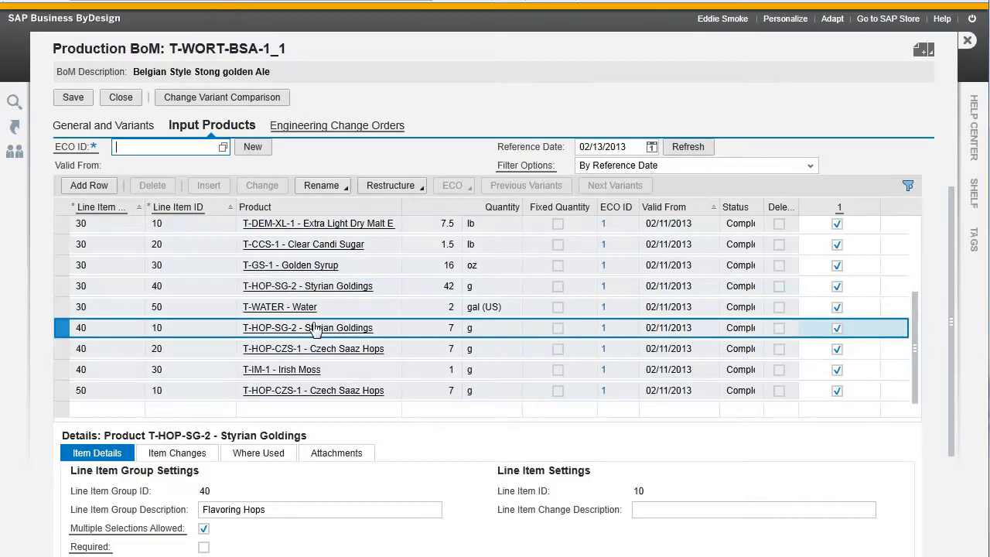
click(283, 511)
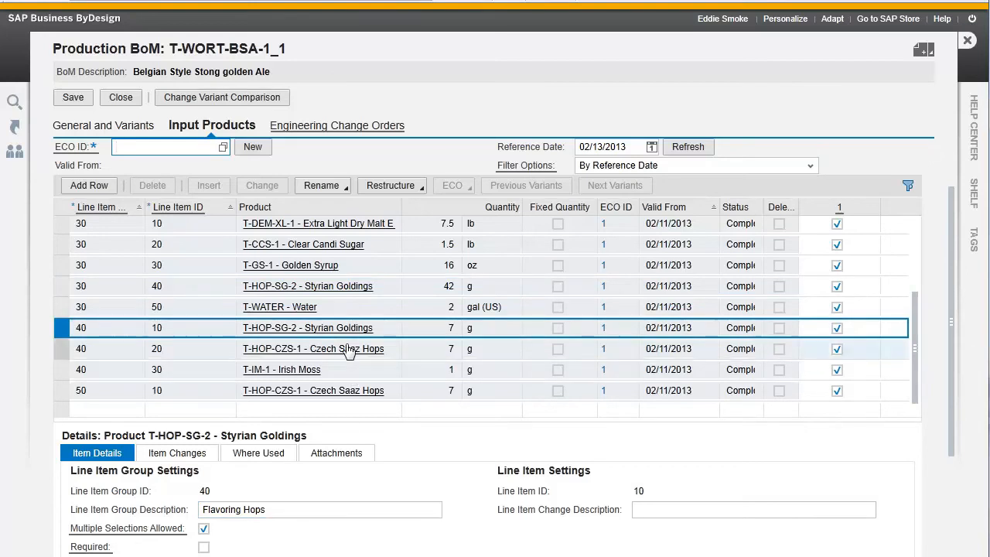
click(65, 393)
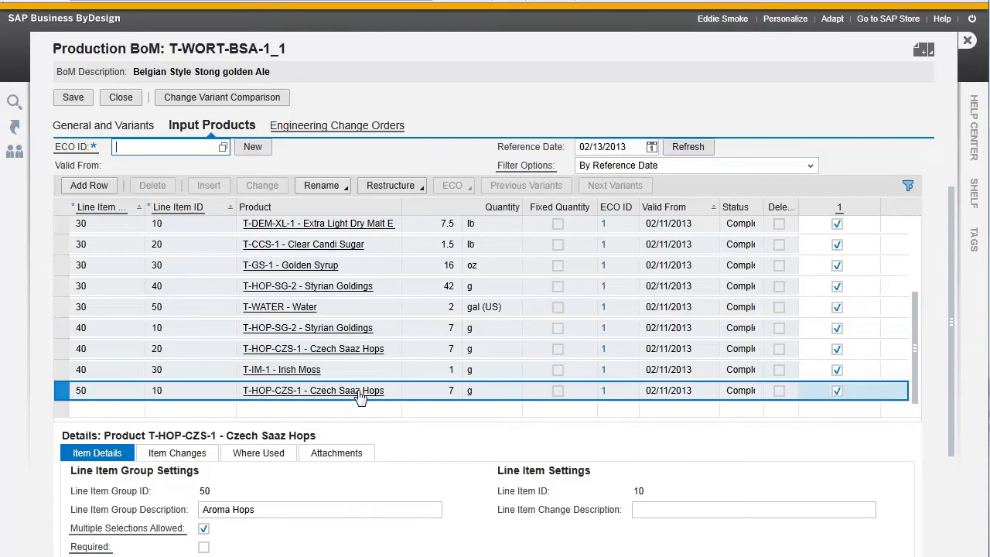
click(280, 509)
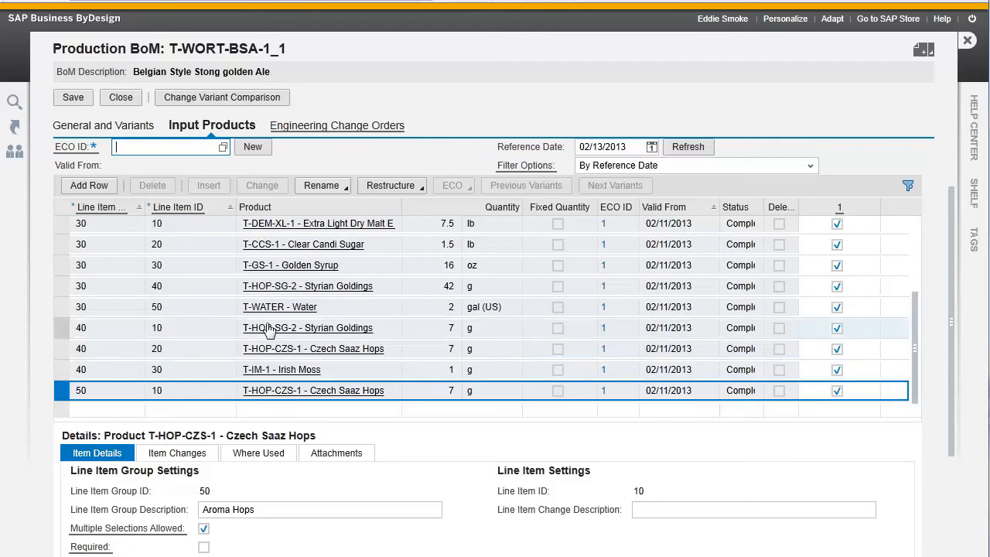
With the group 30 Styrian Goldings line selected, create engineering change order T-200 described as "Substitue challenger for Styrian bittering hops"
drag(914, 313, 914, 249)
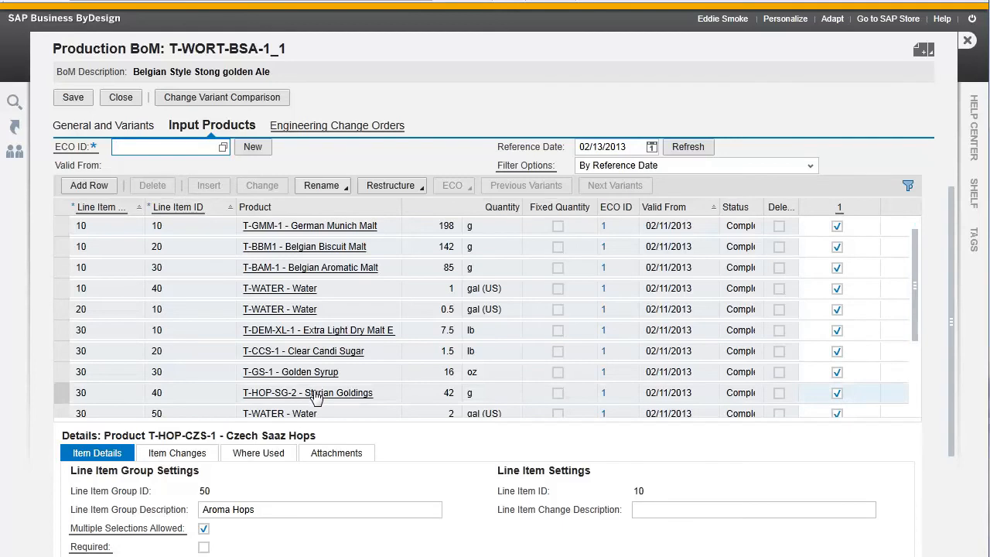
click(63, 397)
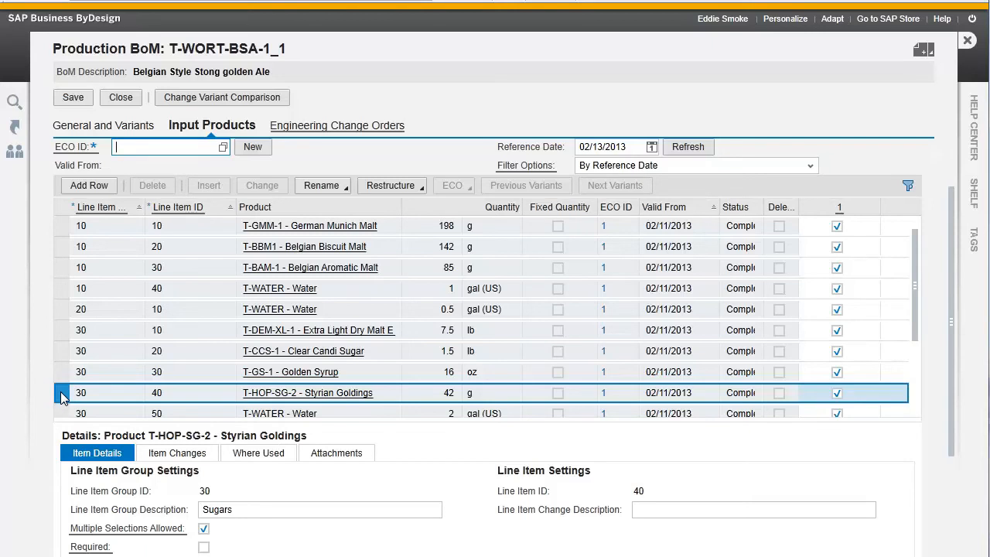
click(62, 397)
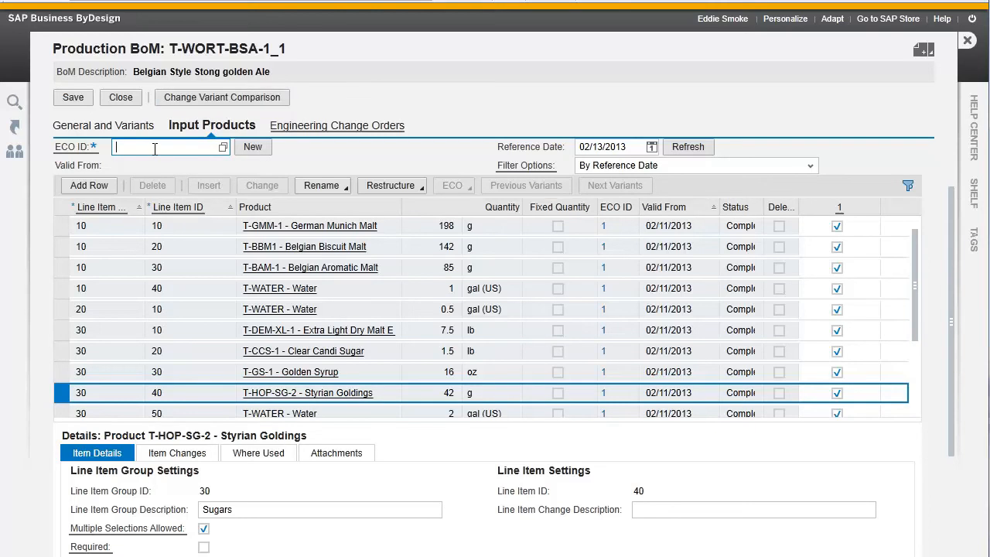
click(251, 149)
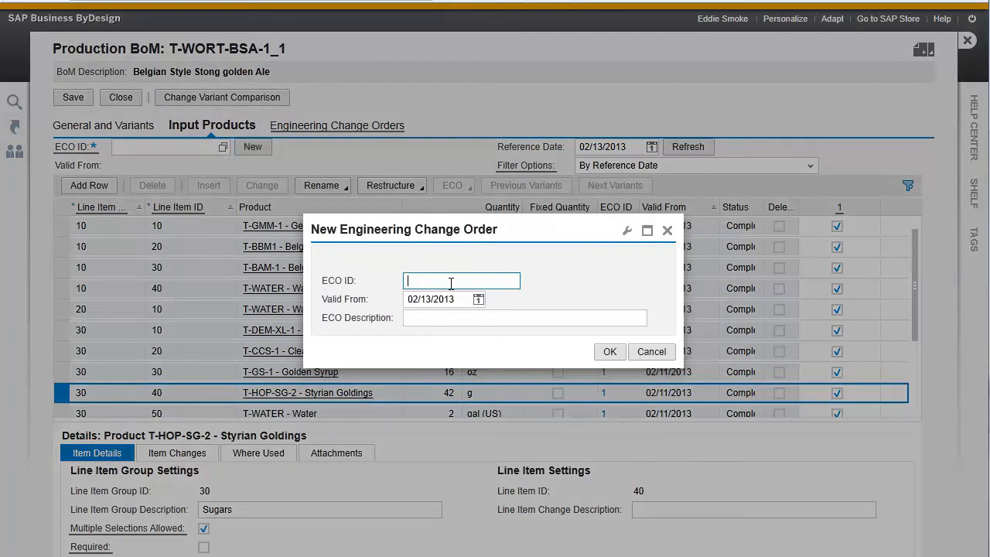
text(T-200)
key(Tab)
key(Tab)
text(Substitue challenger)
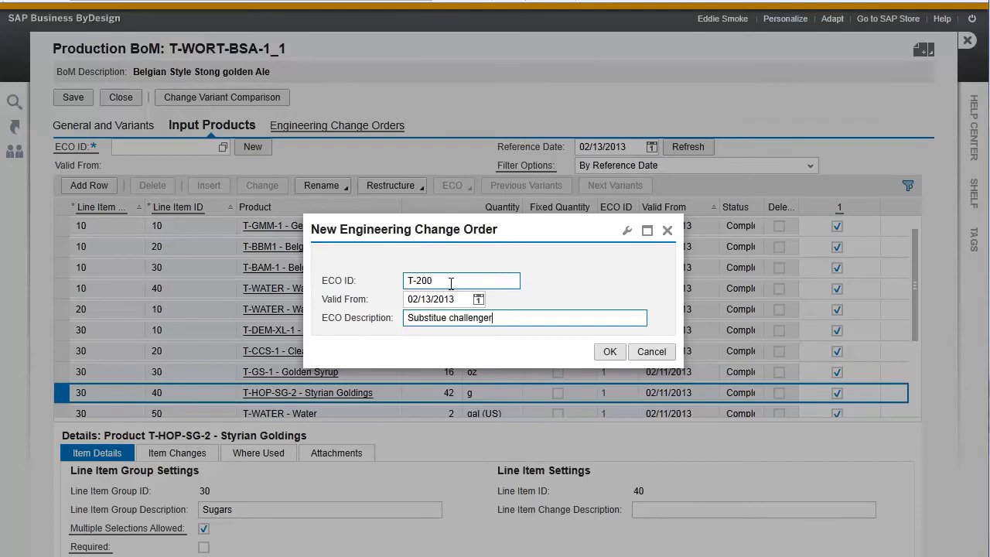
text( for Styrian bittering hop)
key(BackSpace)
key(BackSpace)
key(BackSpace)
text(bittering hops)
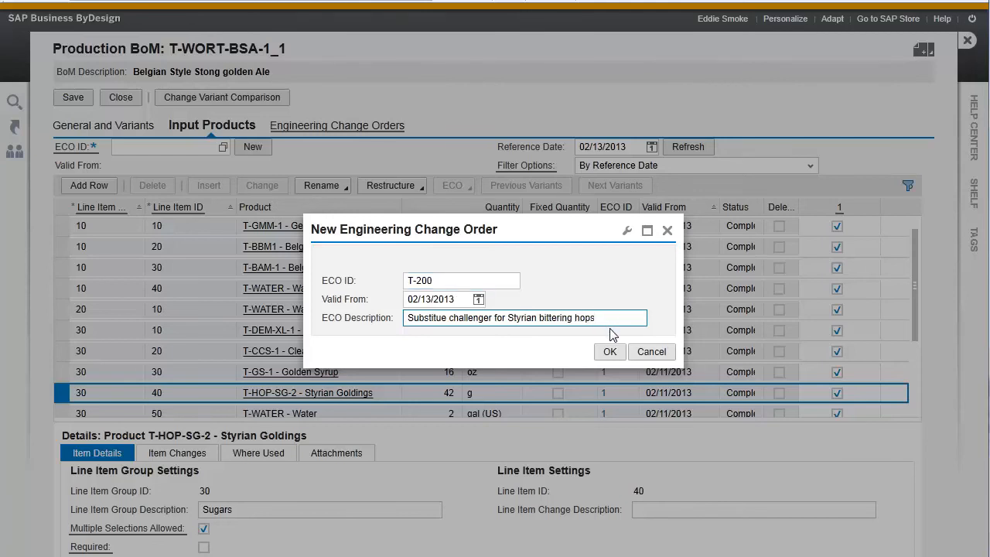
click(615, 352)
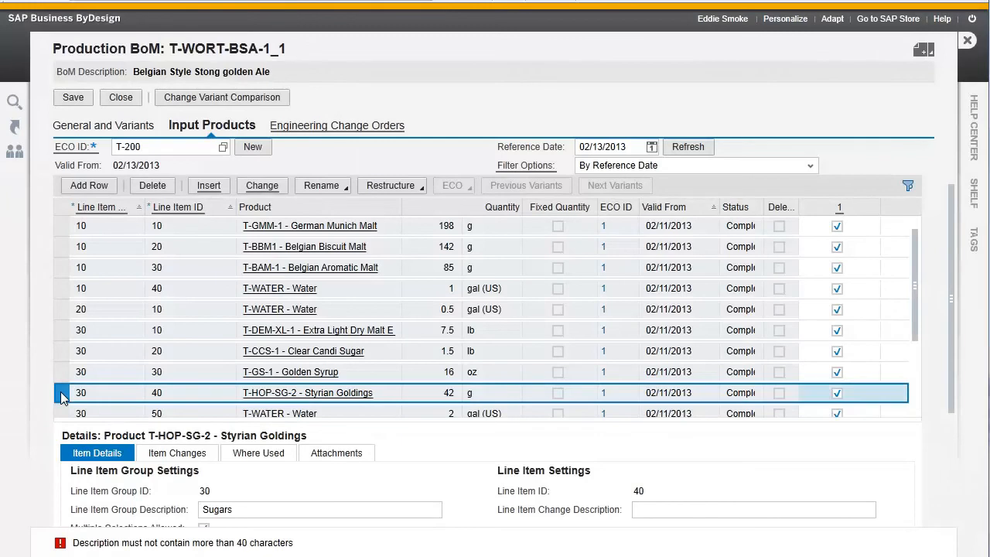
Insert a line item in group 30 for T-HOP-CH-1 - Challenger Hops with a quantity of 42 g
click(209, 187)
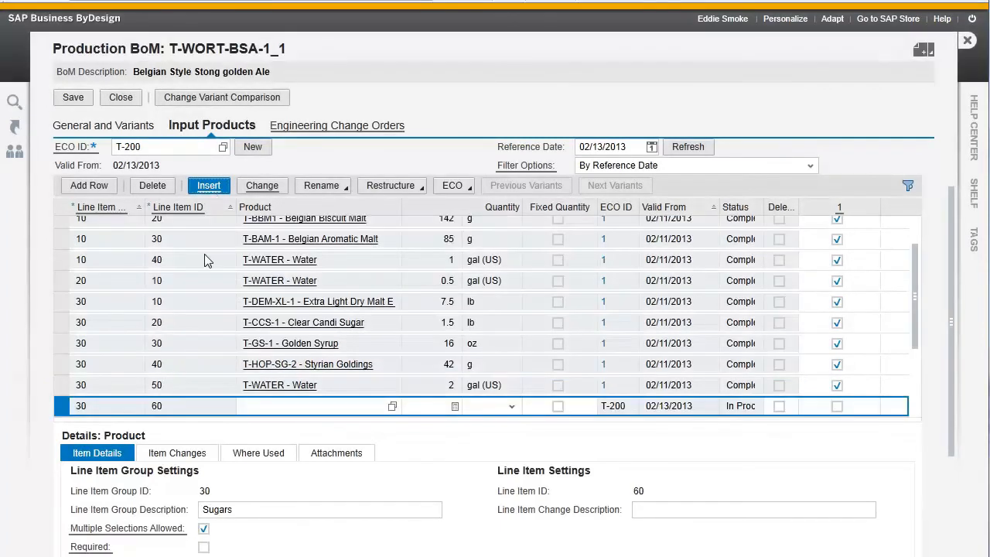
text(hi)
key(BackSpace)
text(op)
click(335, 422)
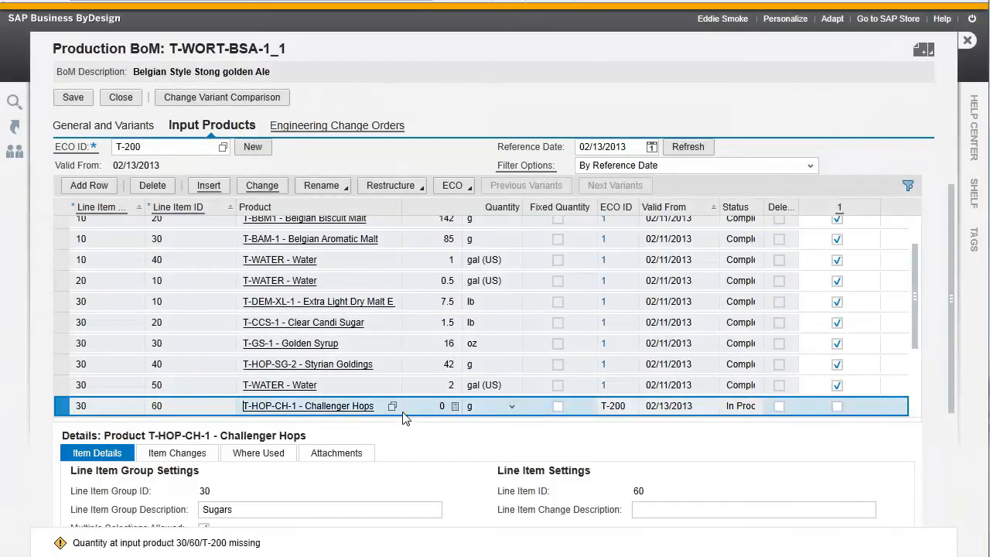
click(455, 406)
click(420, 491)
click(450, 511)
key(Tab)
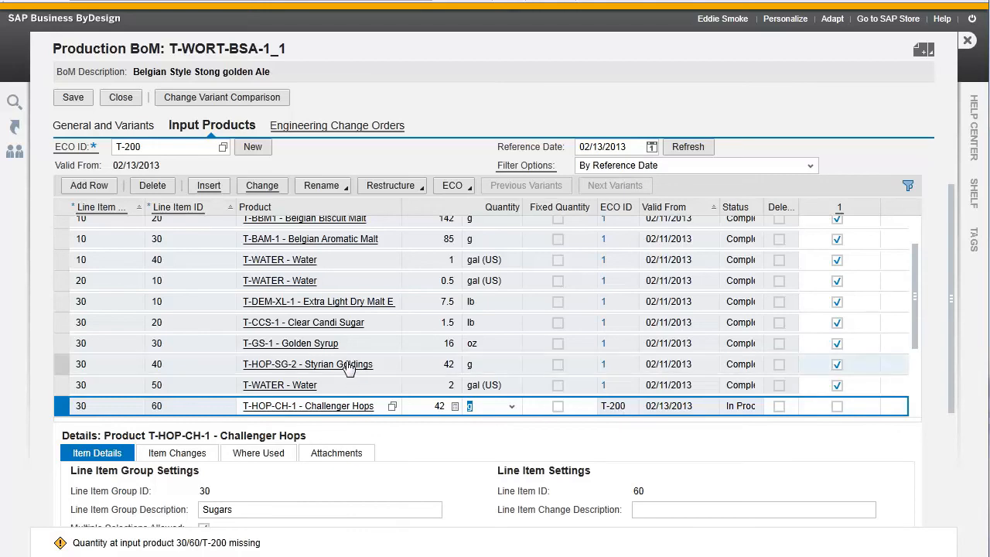
Add BoM variant 2 with the description "Delirium Version 2" and the product T-WORT-BSA-1, Wort for Belgian Strong Ale 9.1%
click(88, 127)
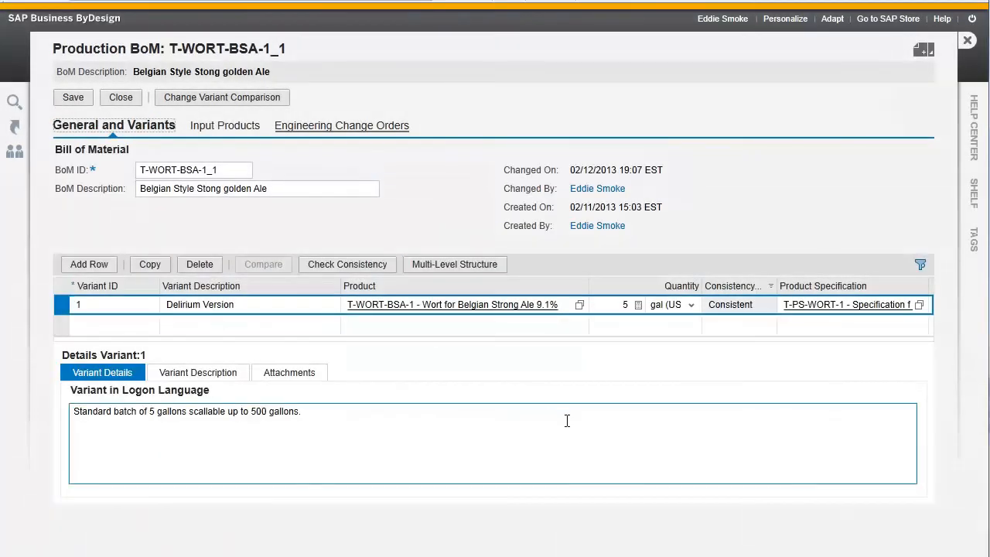
click(116, 305)
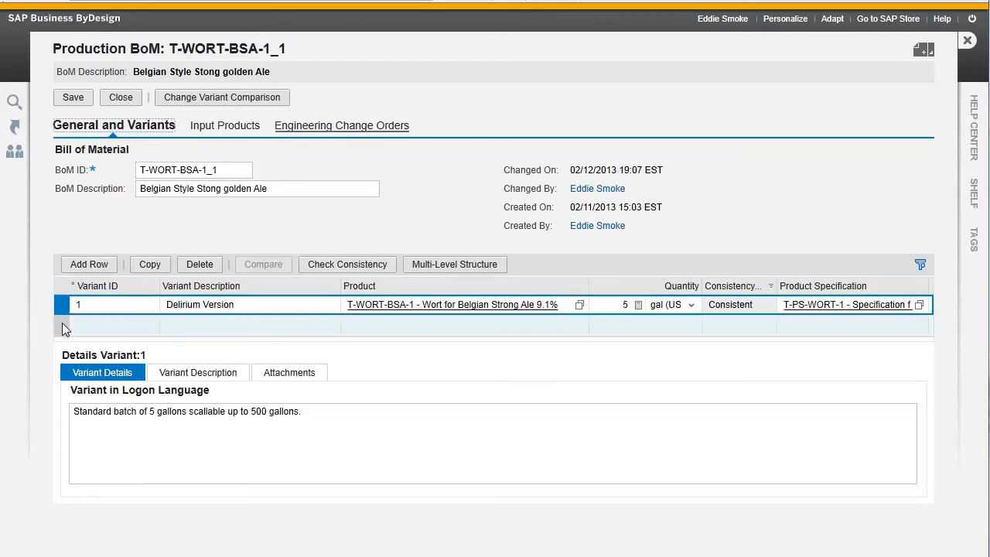
click(85, 326)
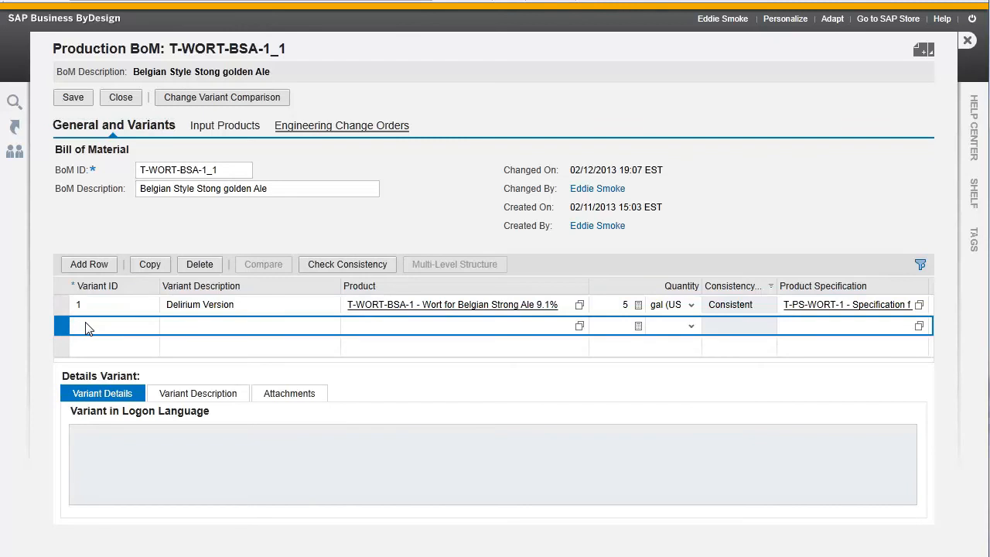
text(Deliriuyum Version 2)
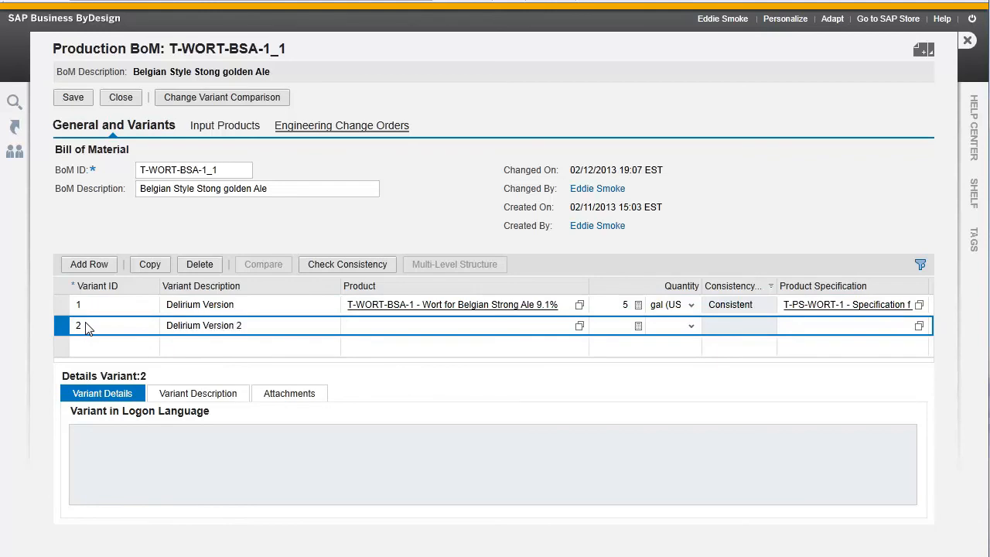
text(wor)
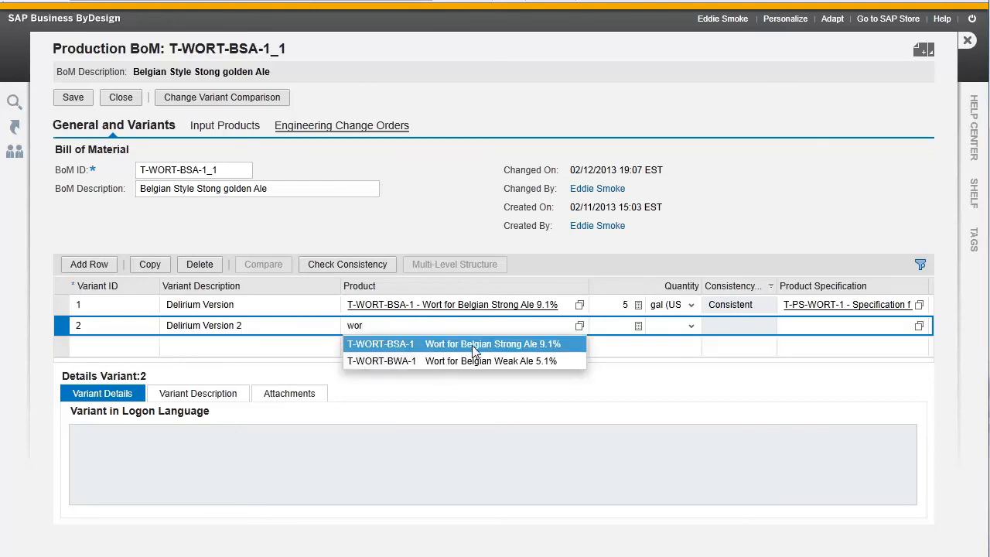
click(473, 343)
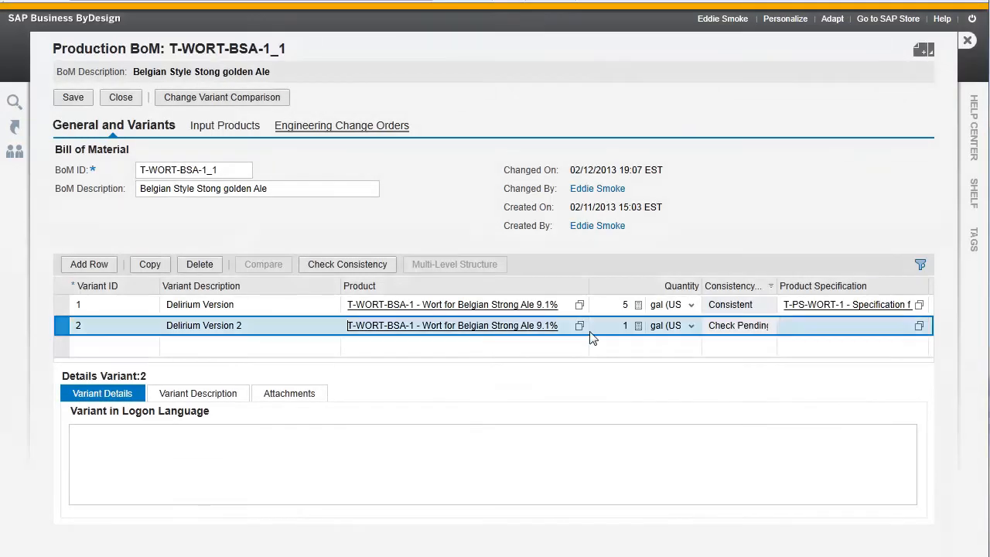
Set variant 2's quantity to 5 gallons and assign it the released T-PS-WORT-1 product specification
click(638, 327)
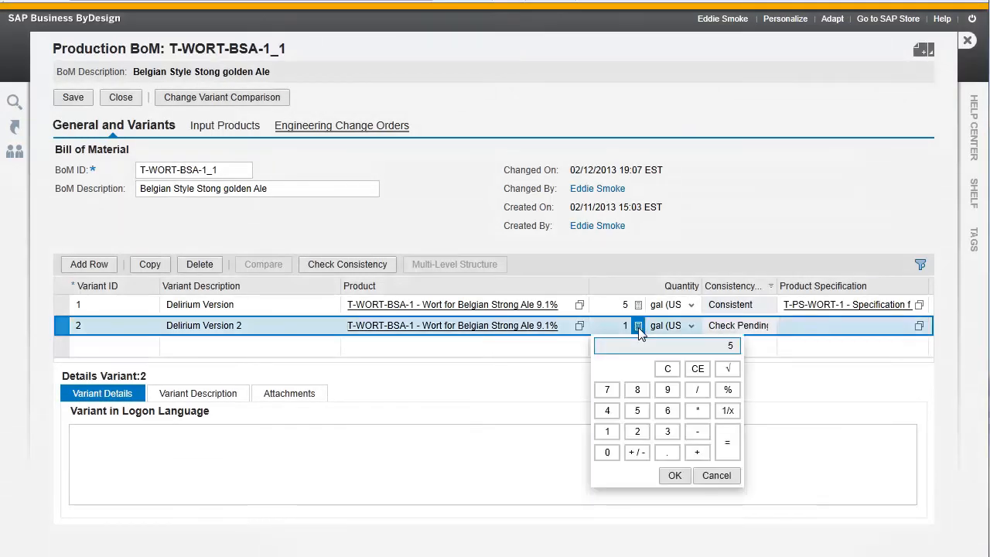
key(Return)
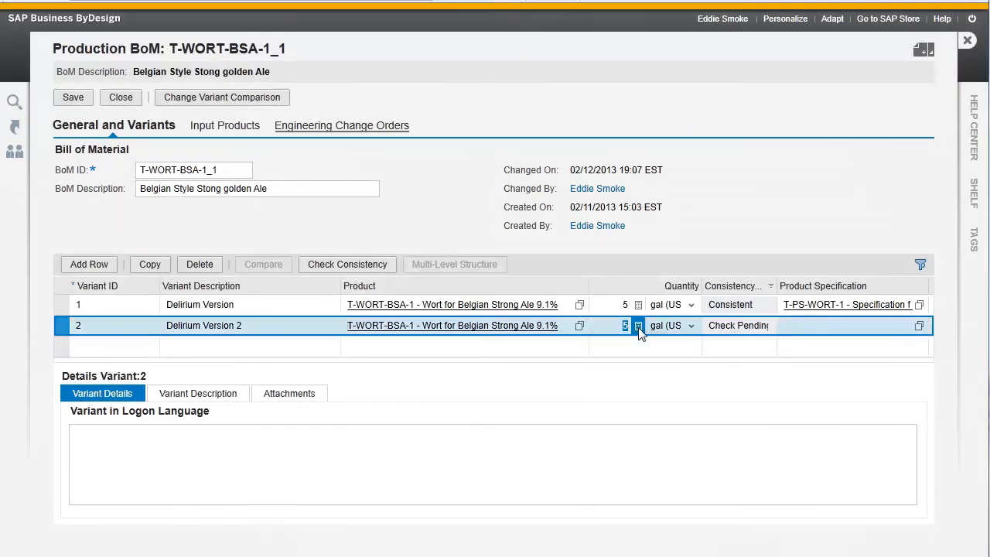
click(920, 326)
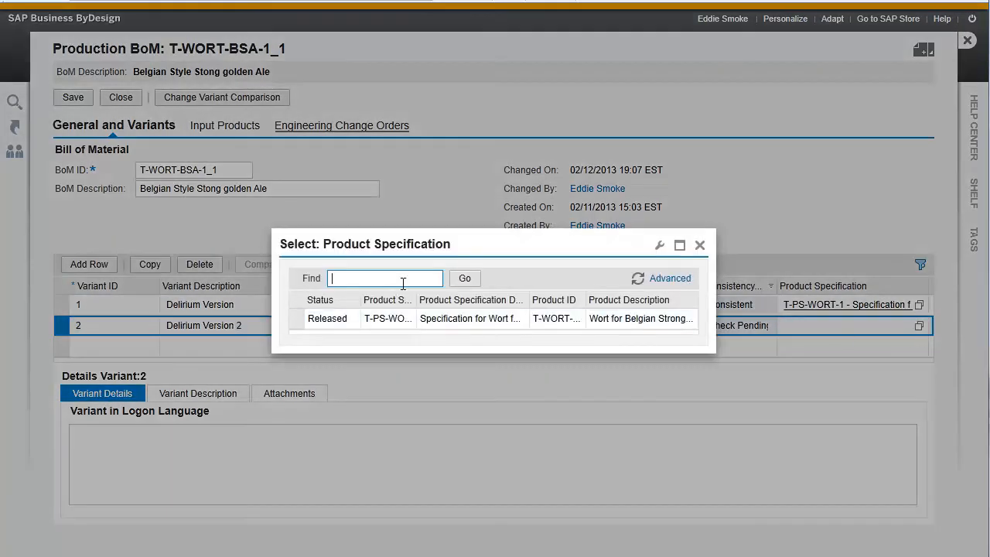
click(300, 322)
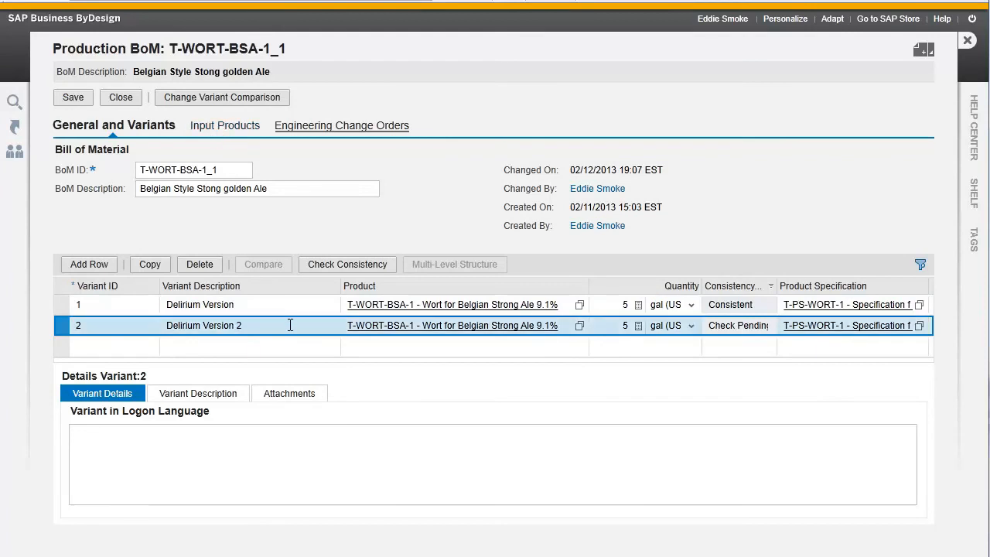
Assign the input products to variant 2, including Challenger Hops but leaving out the 42 g Styrian Goldings line
click(222, 130)
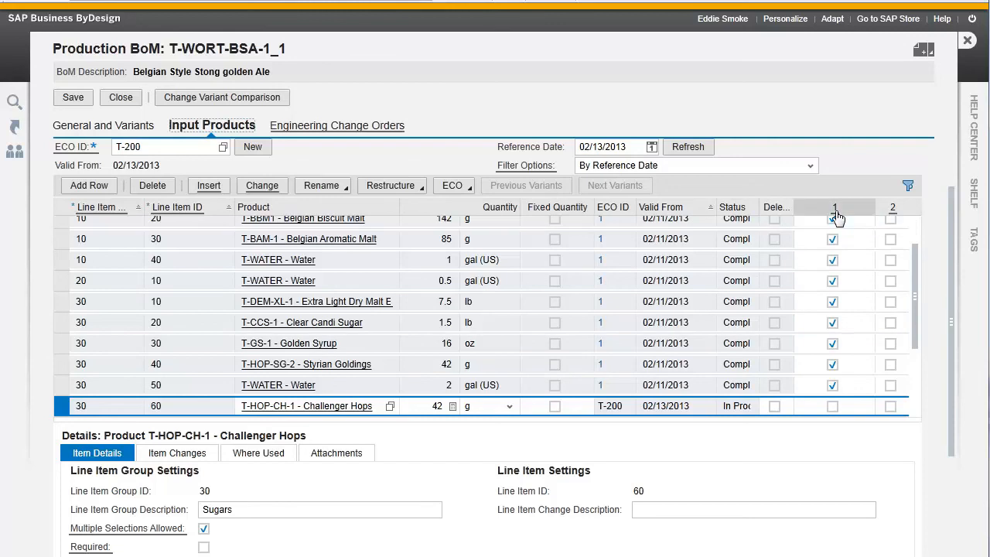
mouse_move(837, 217)
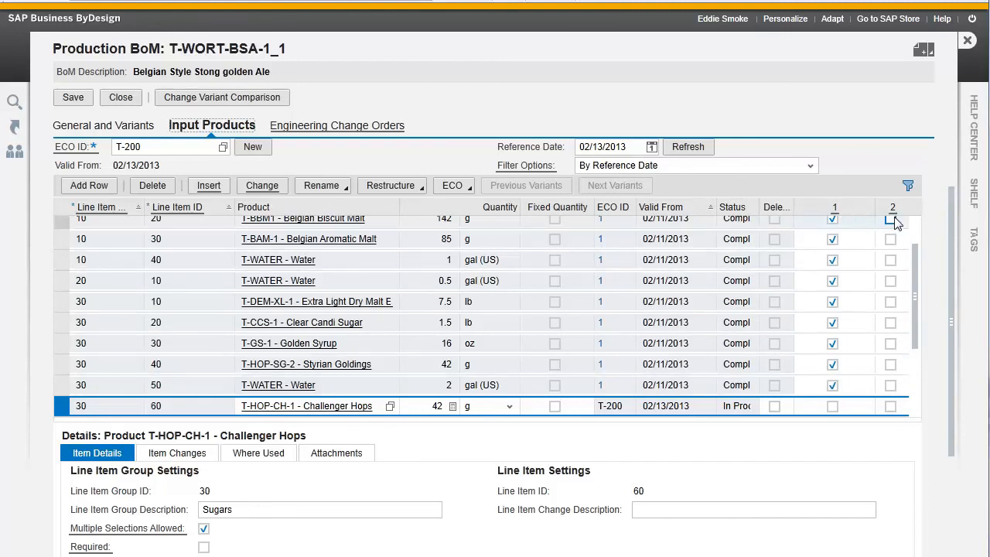
mouse_move(896, 216)
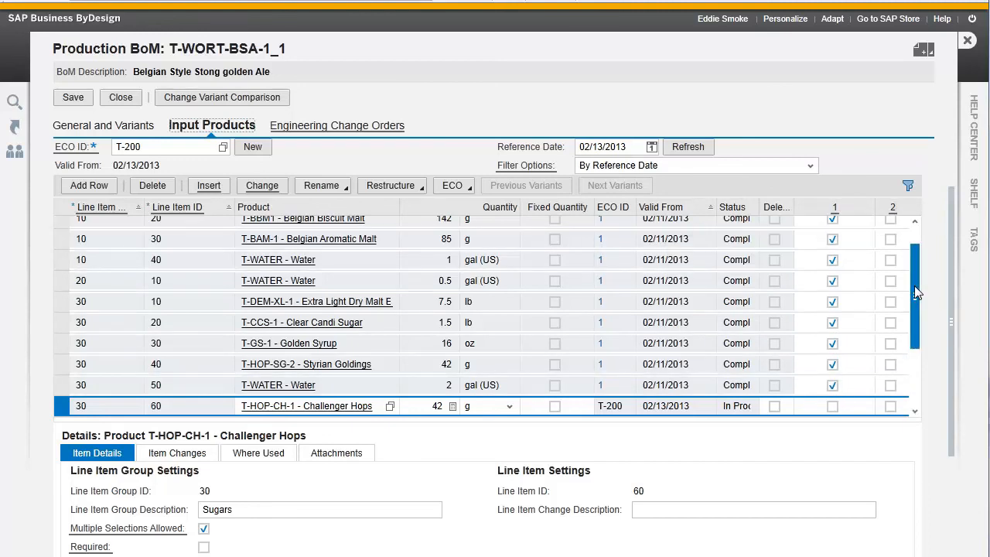
drag(915, 286, 910, 236)
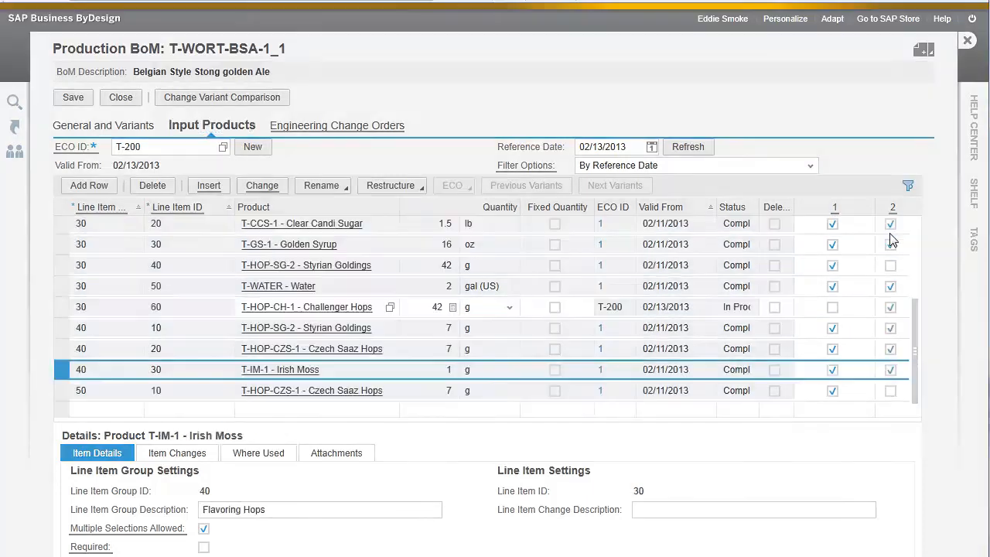
click(890, 390)
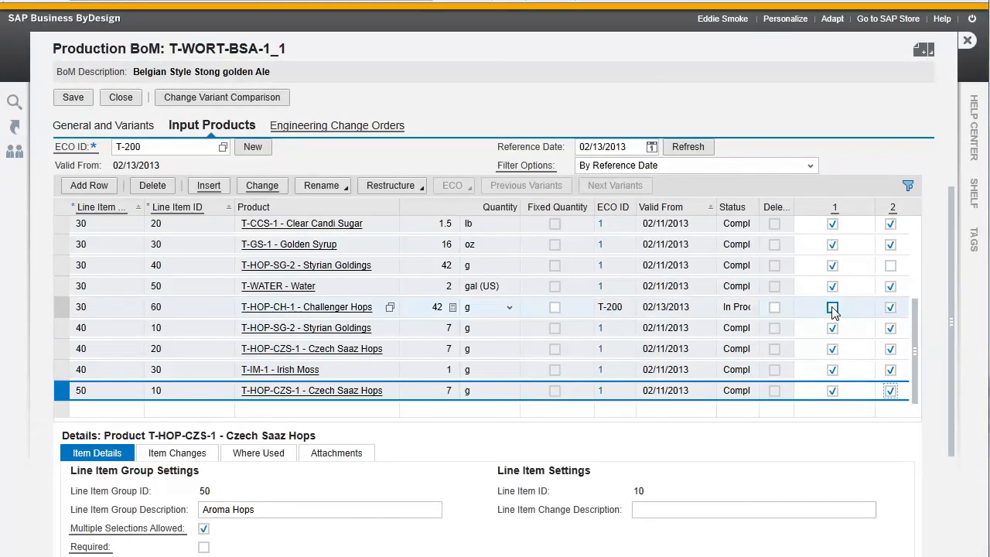
click(891, 307)
Run a consistency check on BoM variant 2
click(93, 129)
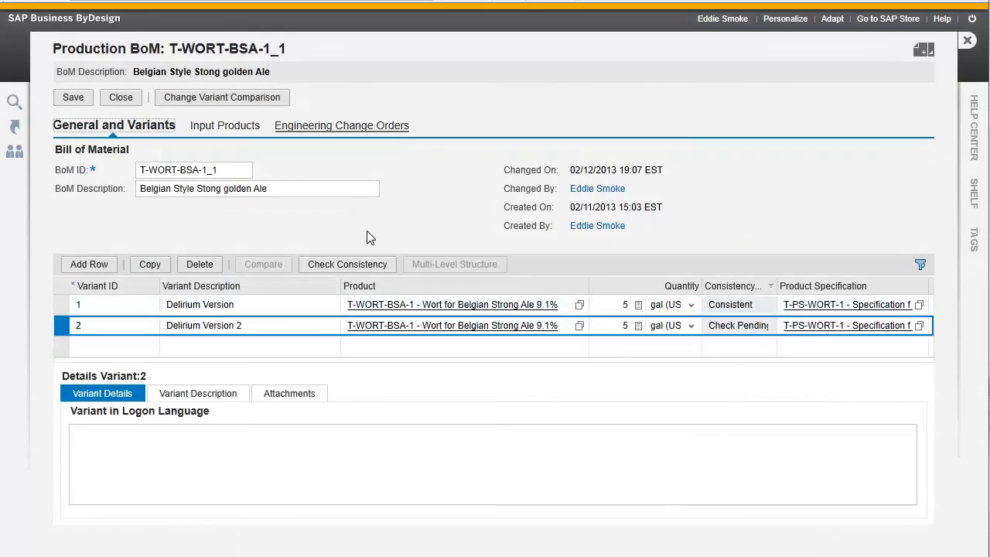
click(330, 267)
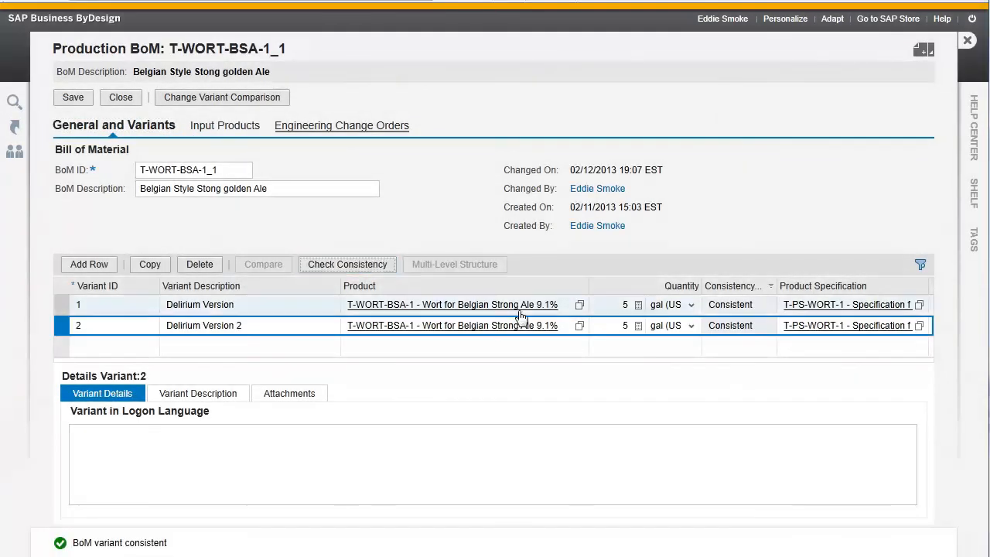